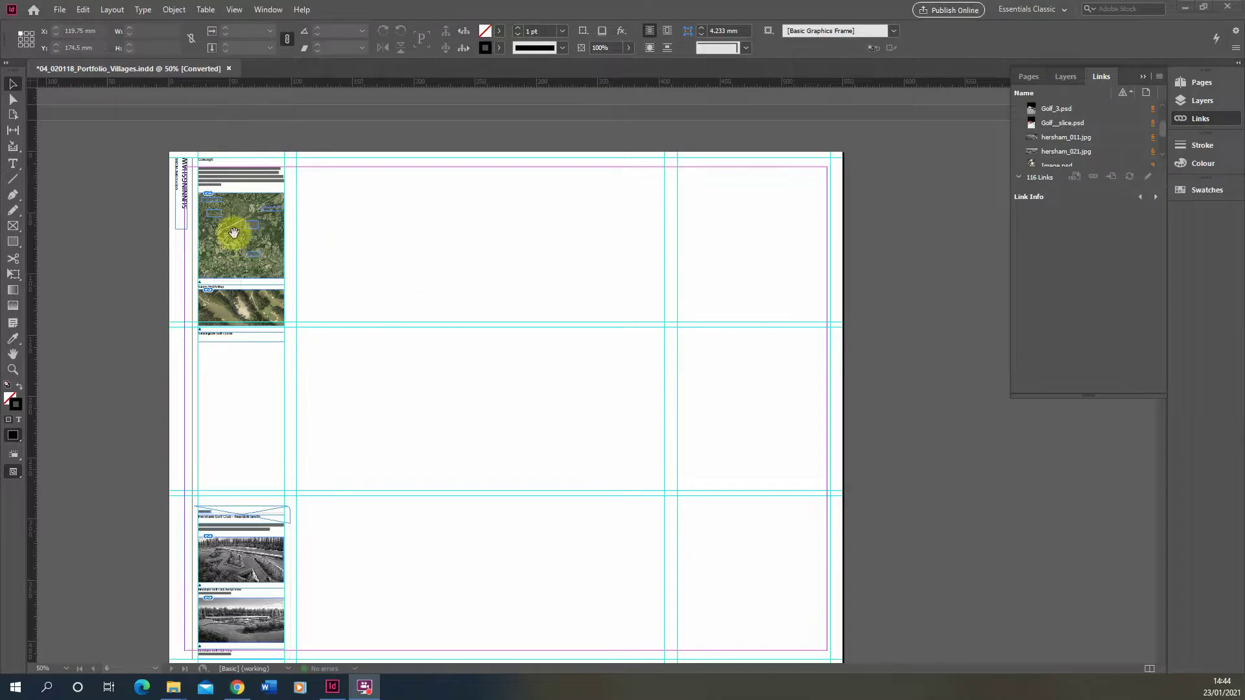
pyautogui.scroll(-1, 233, 232)
pyautogui.scroll(1, 315, 234)
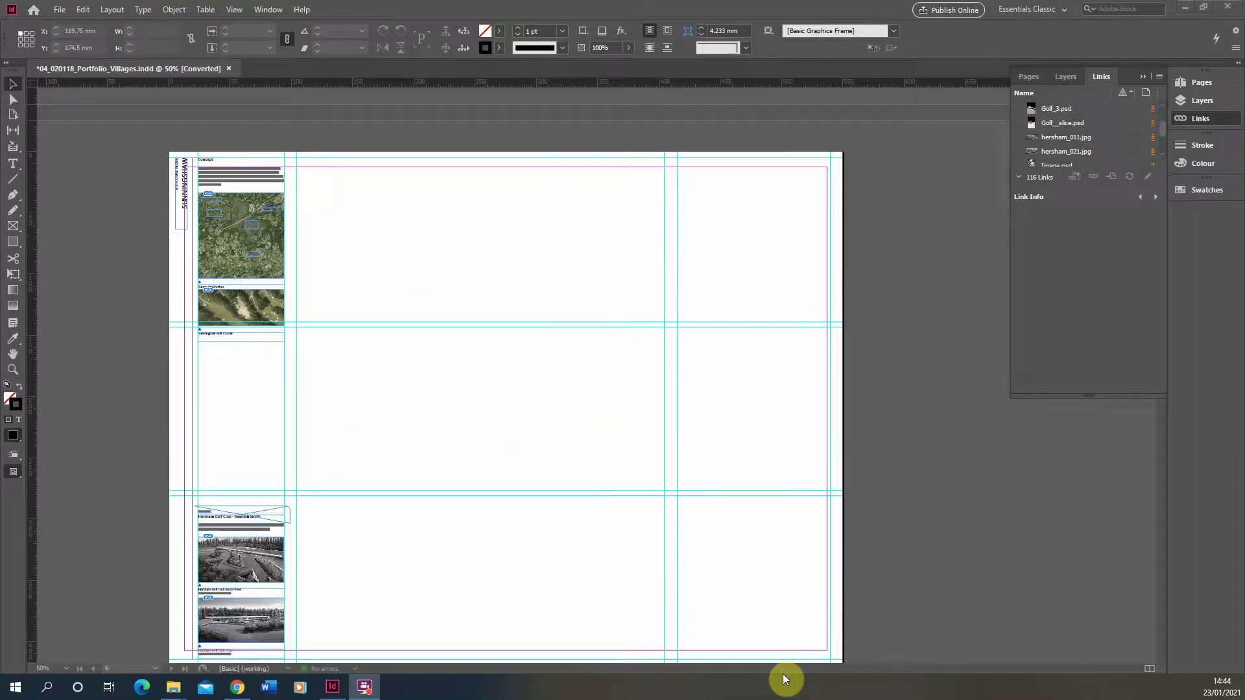
pyautogui.moveTo(173, 688)
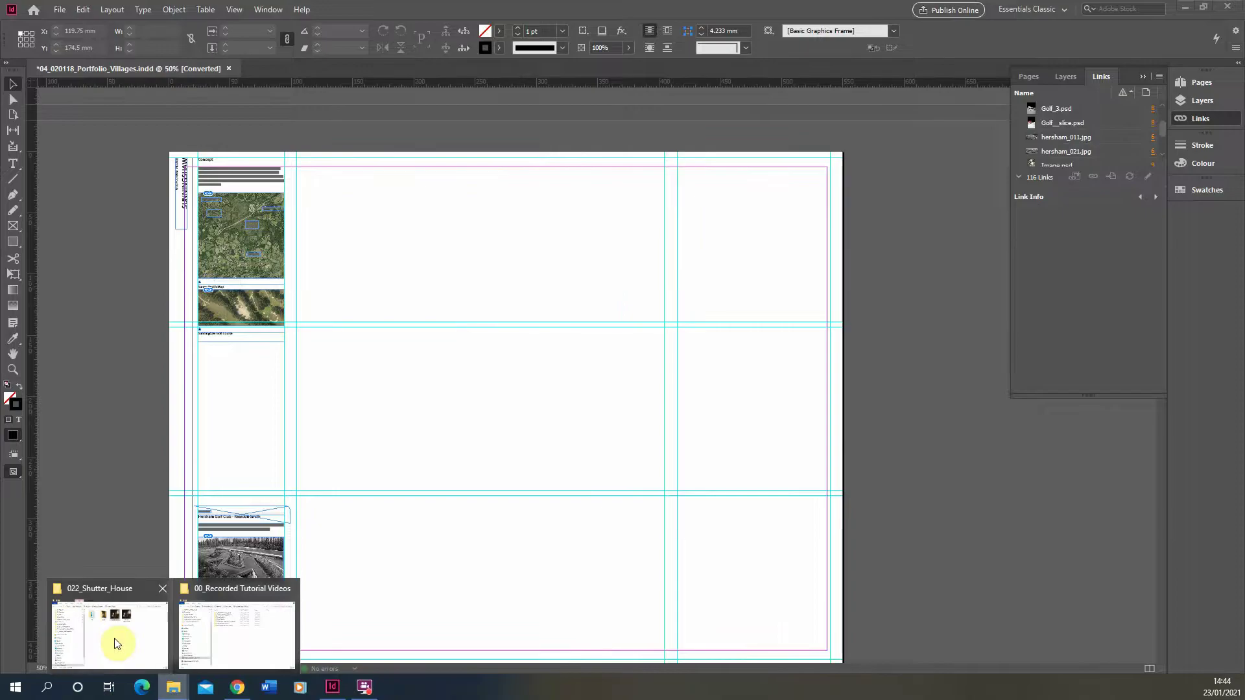
# - Open the 022_Shutter_House folder, play the Shutter House render in Films & TV, then close it
pyautogui.click(115, 644)
pyautogui.doubleClick(597, 240)
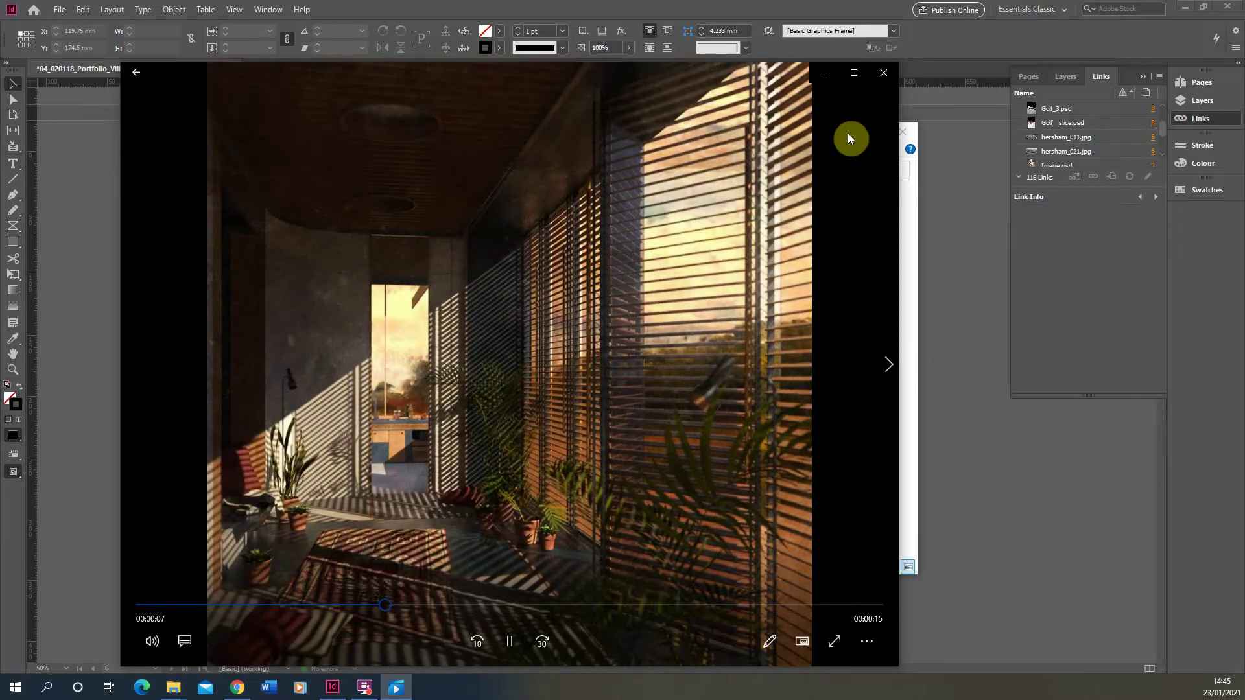
pyautogui.click(892, 76)
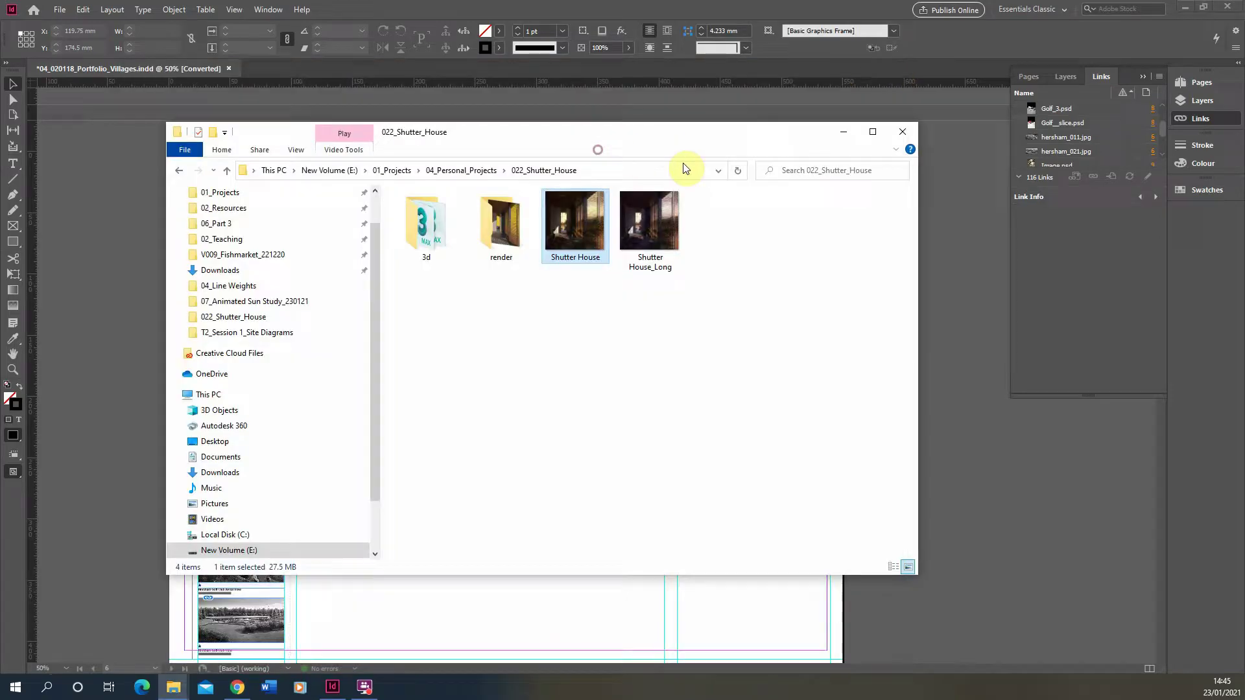
# - Move the Explorer window aside and drag Shutter House.mp4 onto the InDesign page
pyautogui.moveTo(642, 133); pyautogui.dragTo(967, 122)
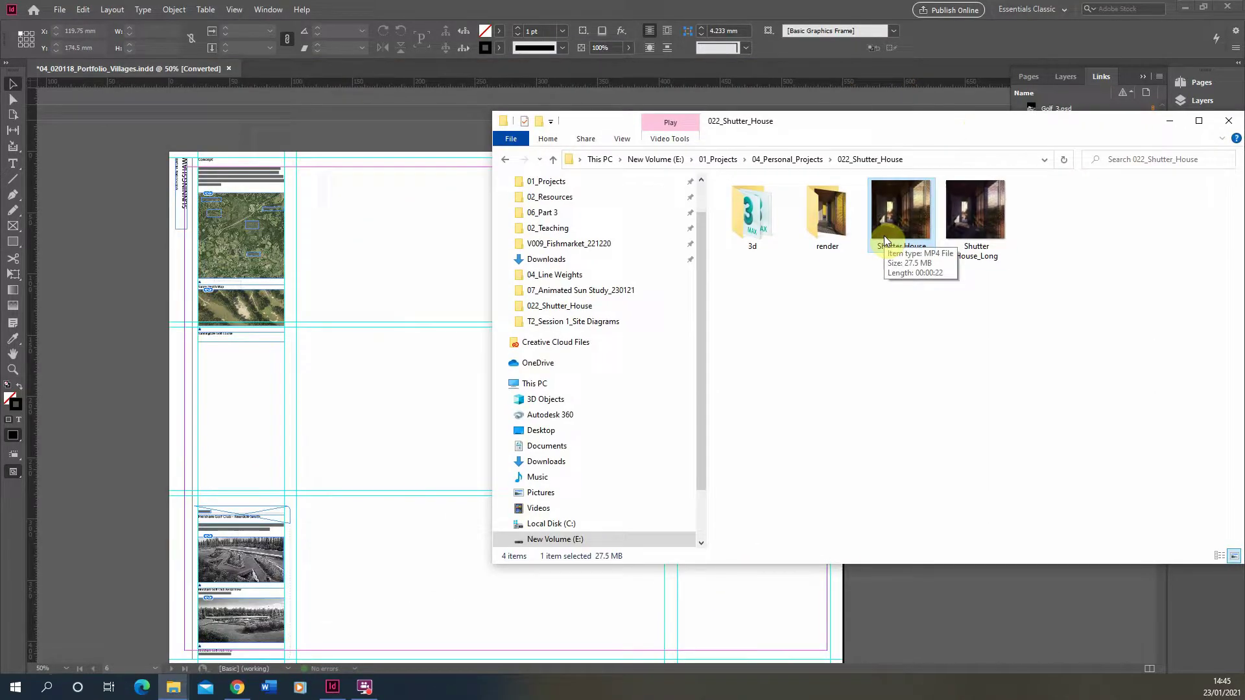
pyautogui.moveTo(897, 227); pyautogui.dragTo(399, 254)
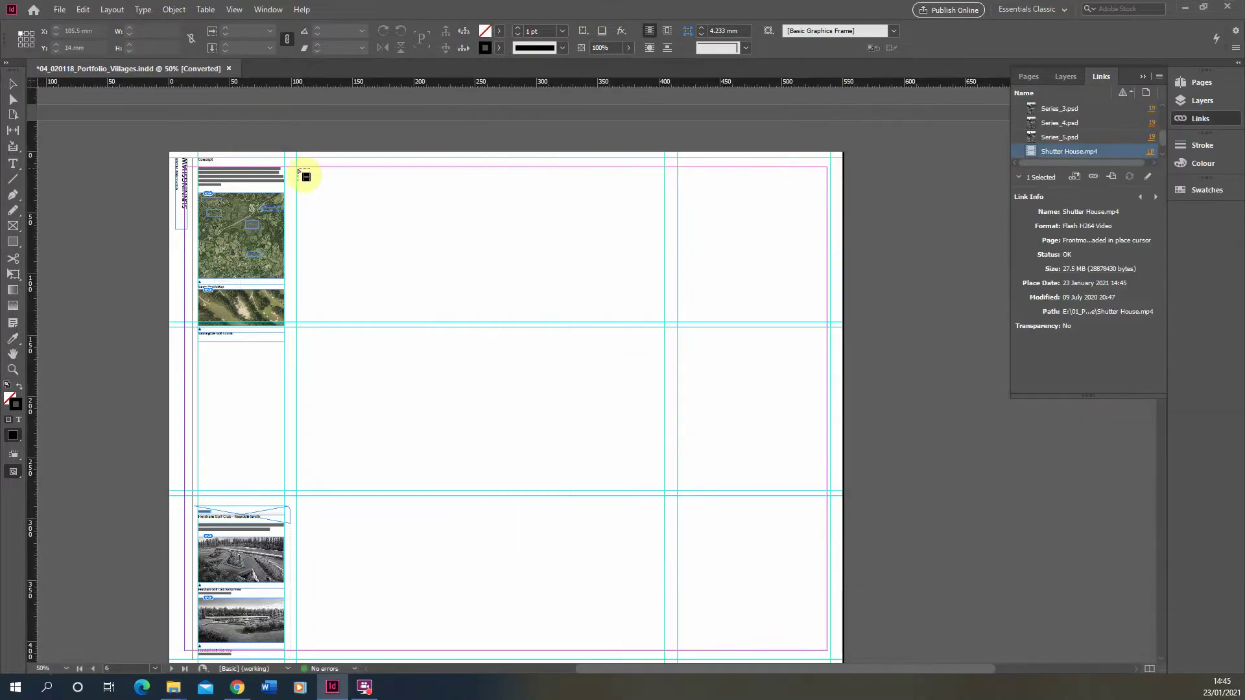
# - Draw a large Shutter House video frame right of the text column, nudge it up, and deselect
pyautogui.moveTo(297, 169)
pyautogui.mouseDown()
pyautogui.moveTo(677, 508)
pyautogui.moveTo(792, 660)
pyautogui.mouseUp()
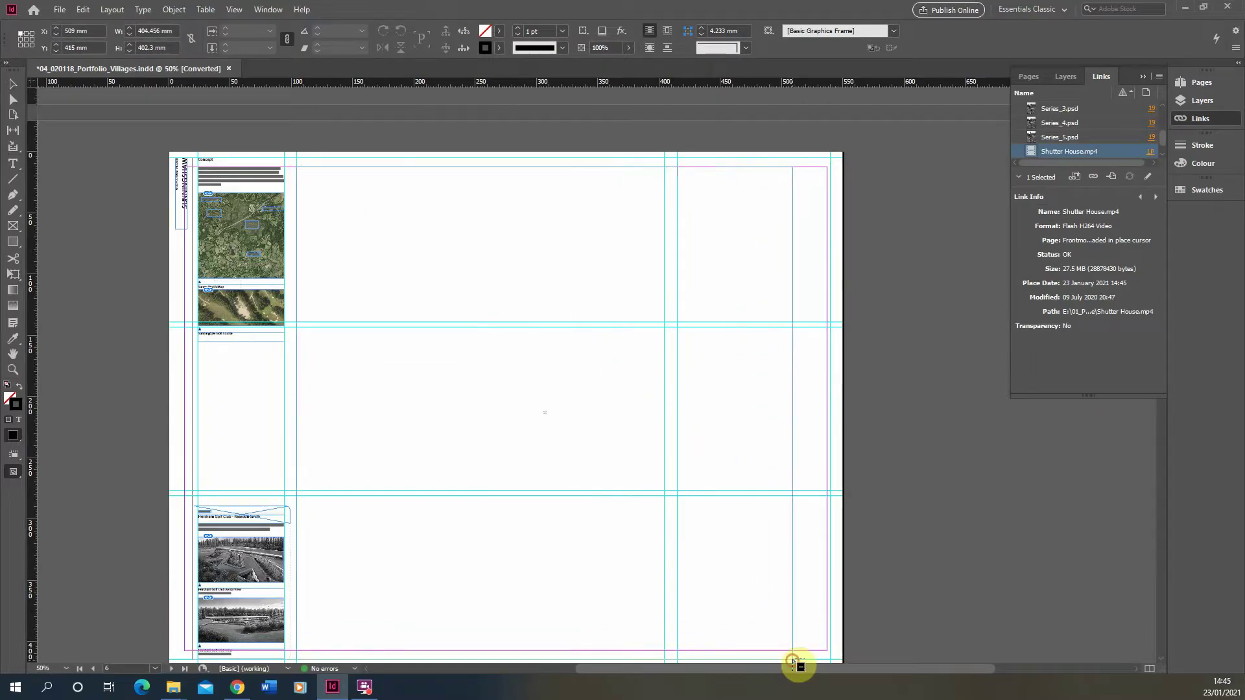
pyautogui.moveTo(412, 264); pyautogui.dragTo(413, 254)
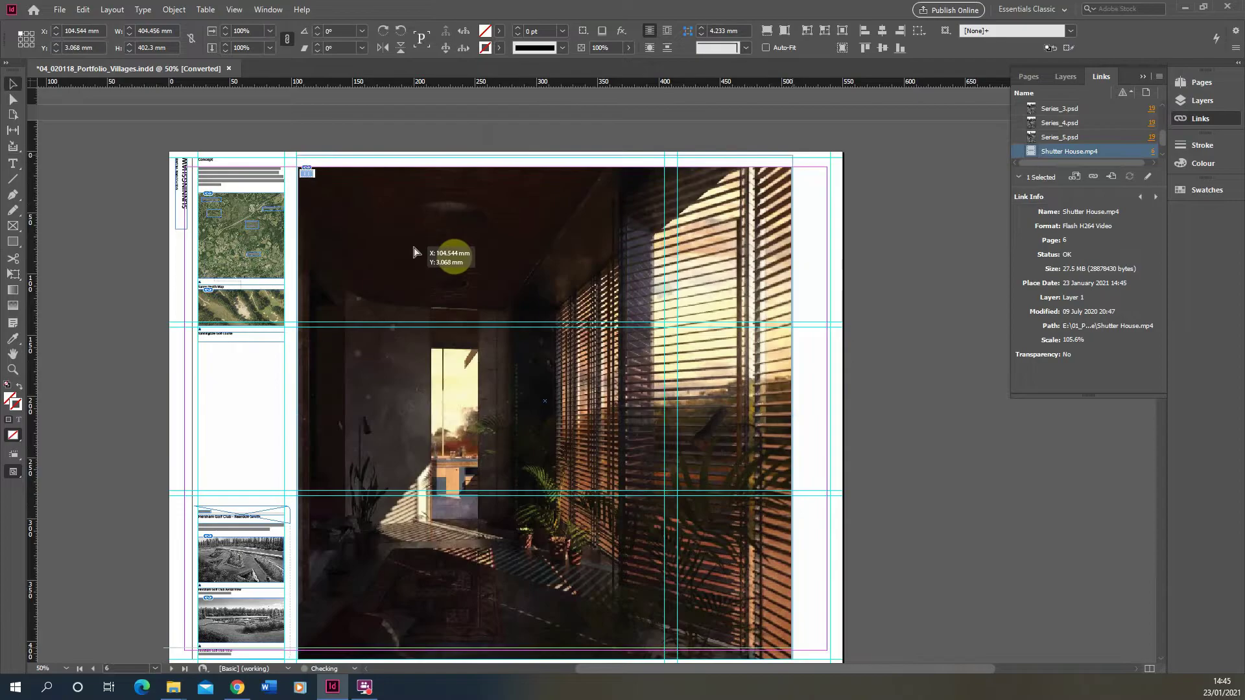
pyautogui.scroll(-1, 546, 287)
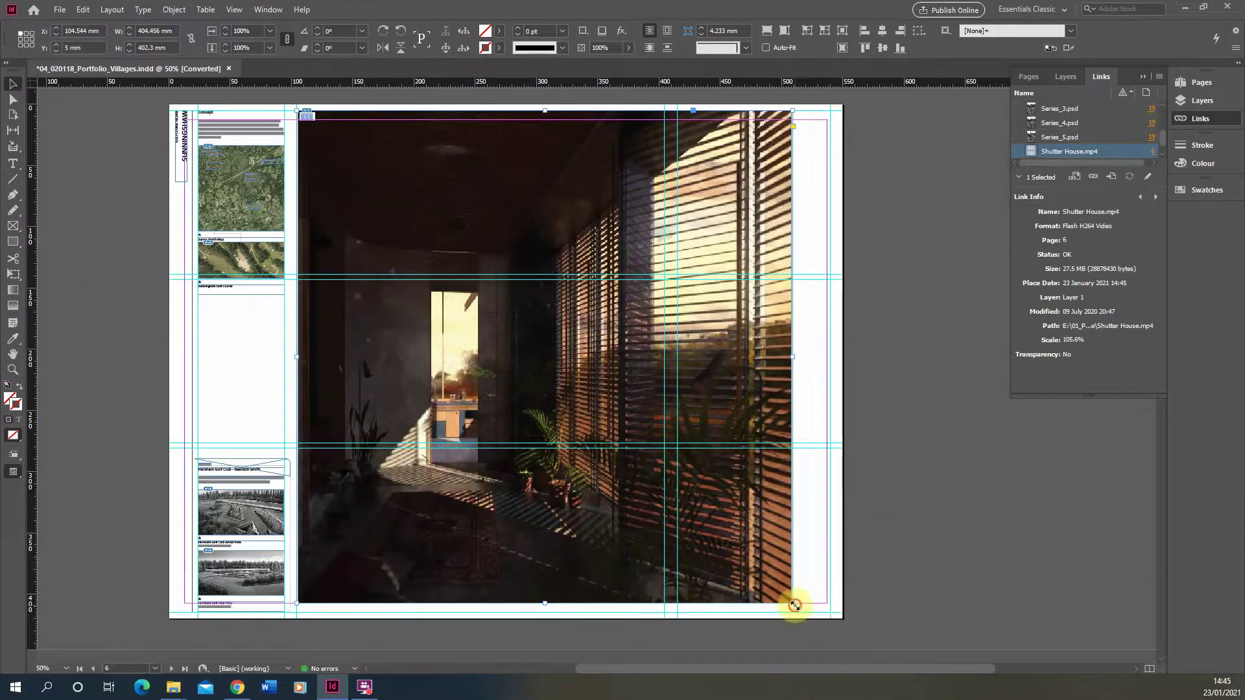
pyautogui.click(906, 592)
pyautogui.scroll(1, 875, 562)
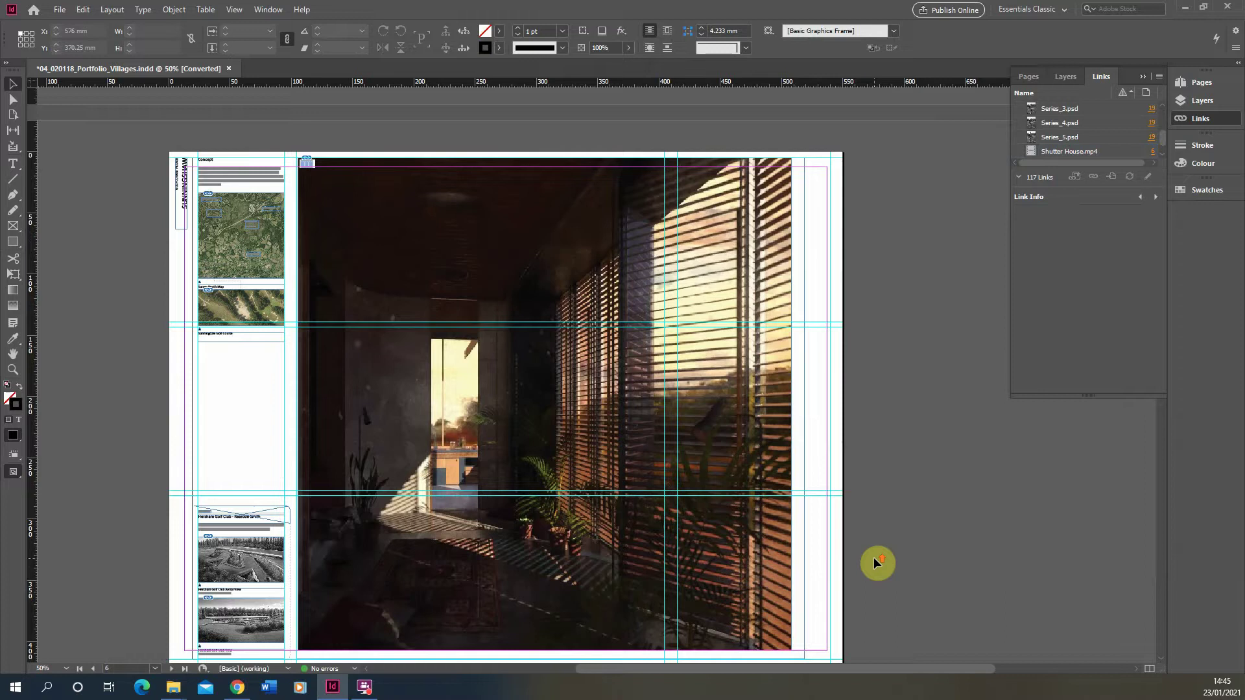
pyautogui.scroll(-1, 681, 273)
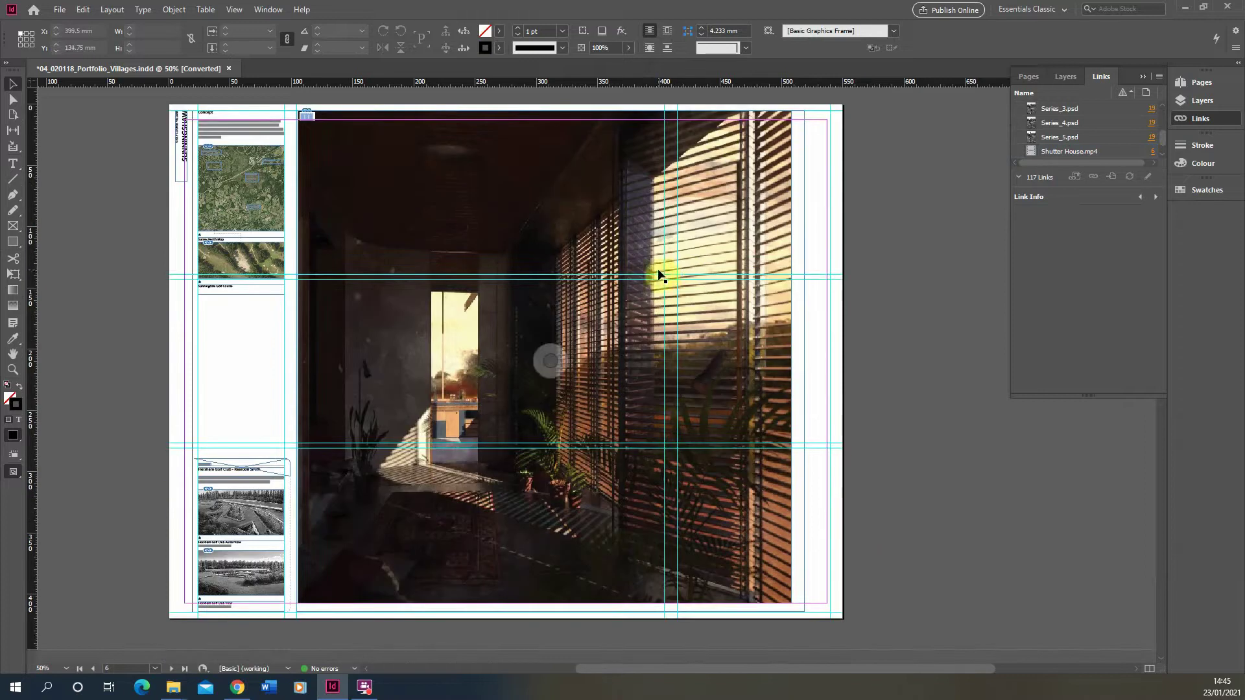
# - Export as Adobe PDF (Interactive) to the Desktop, naming the file 04_020118_Portfolio
pyautogui.click(1030, 76)
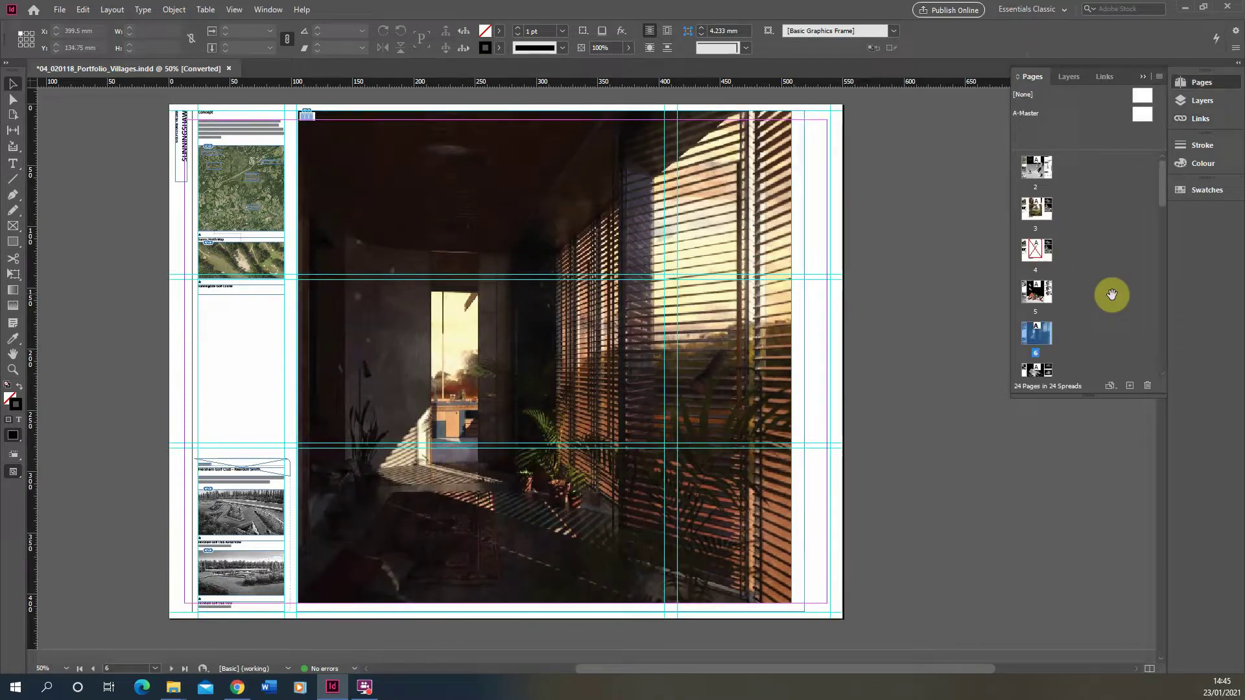
pyautogui.click(61, 10)
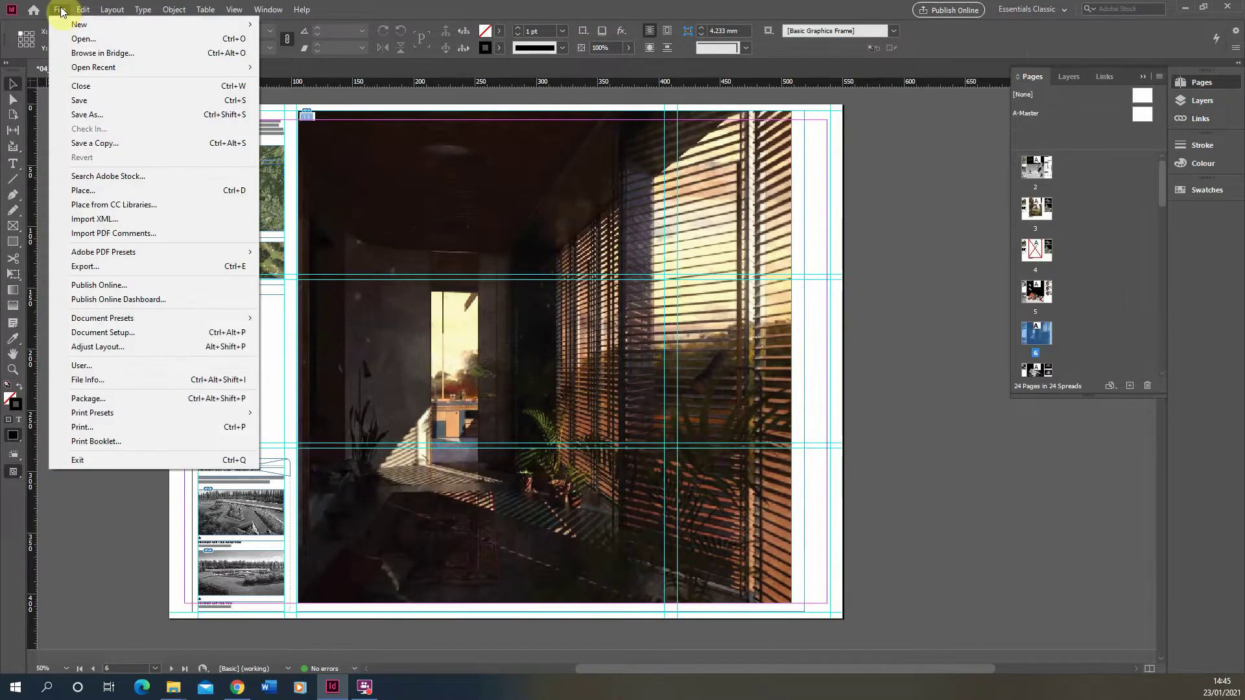
pyautogui.click(101, 265)
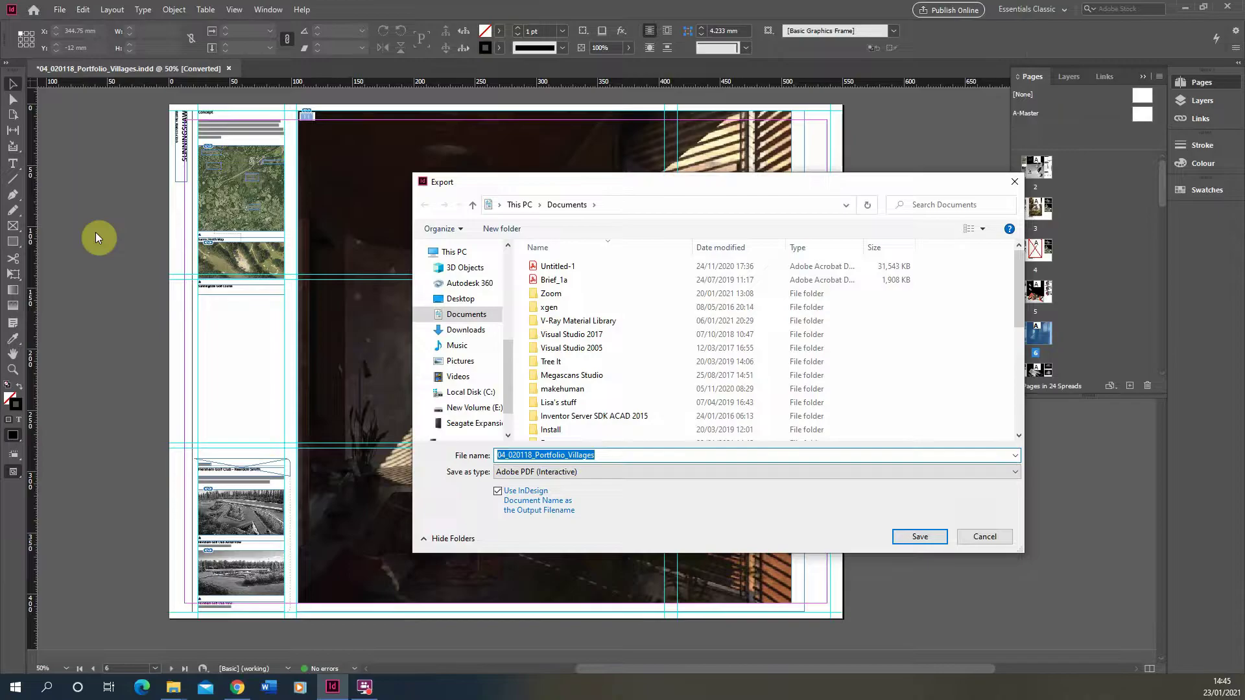
pyautogui.click(543, 474)
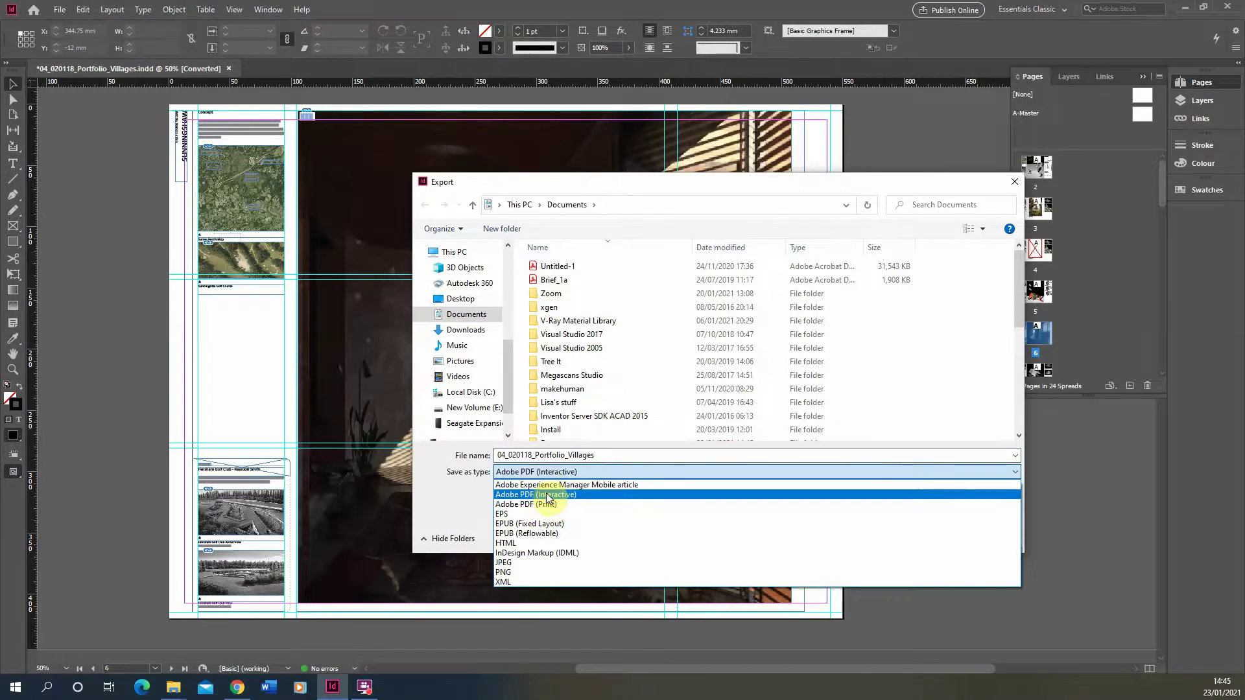
pyautogui.click(552, 495)
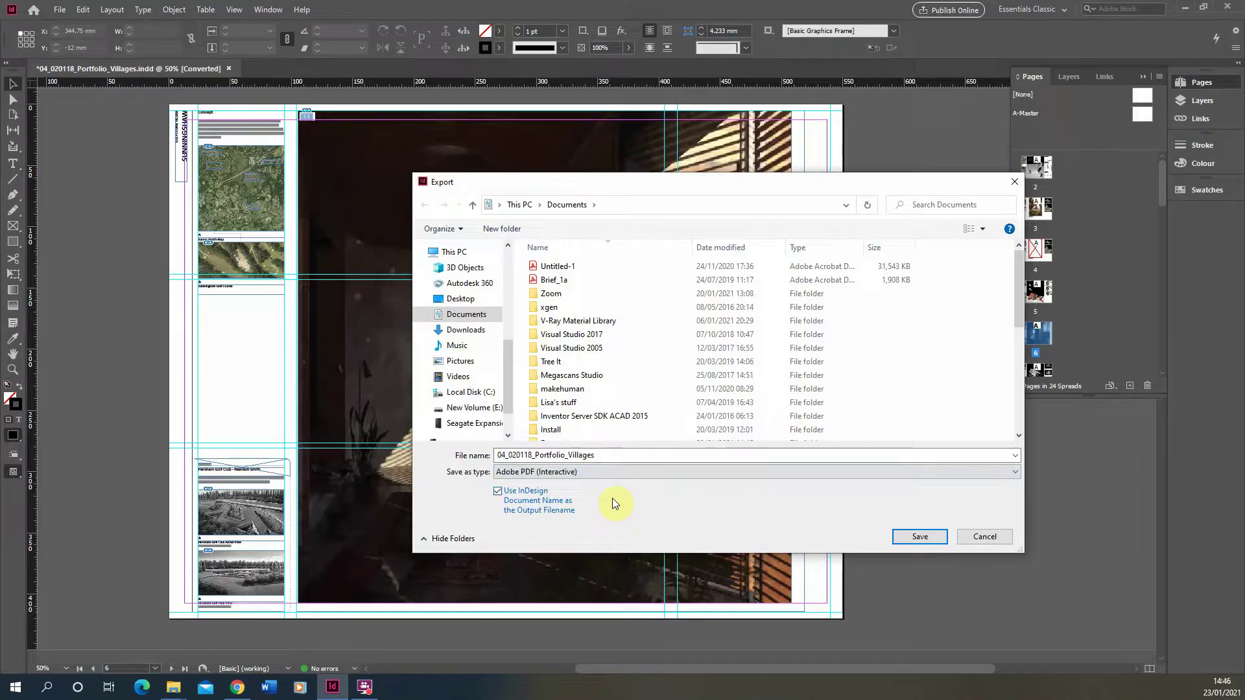
pyautogui.click(460, 299)
pyautogui.click(605, 455)
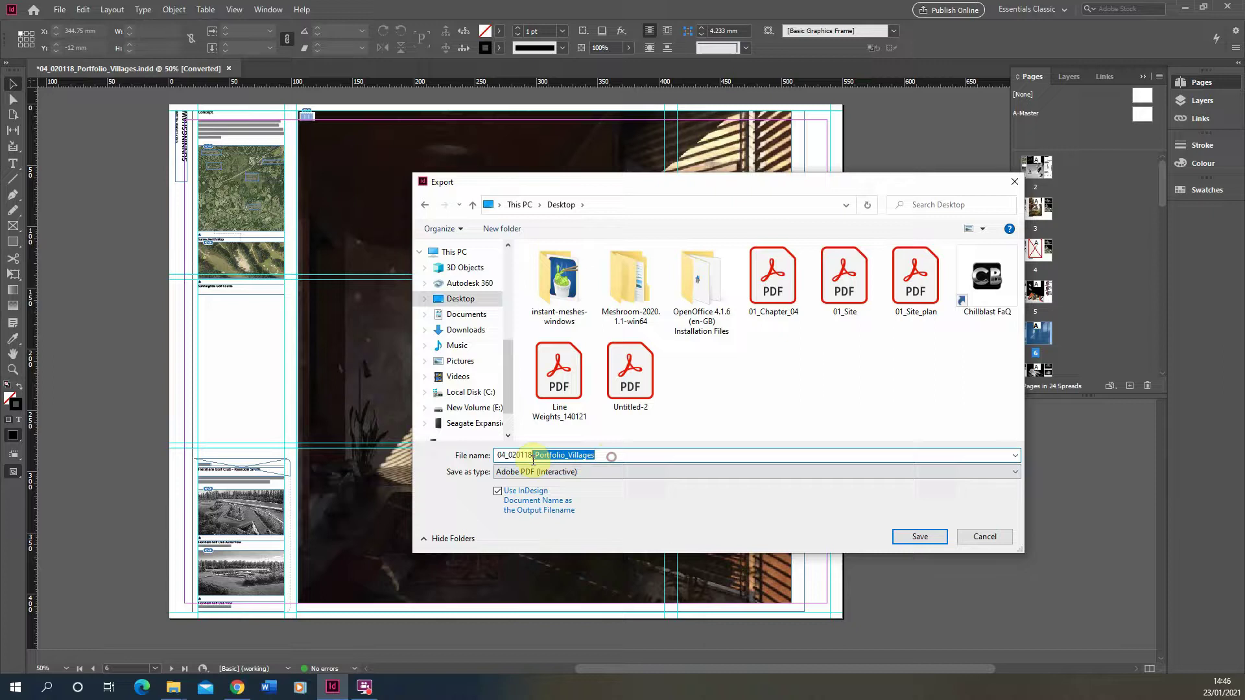
pyautogui.press('BackSpace')
pyautogui.press('BackSpace')
pyautogui.press('BackSpace')
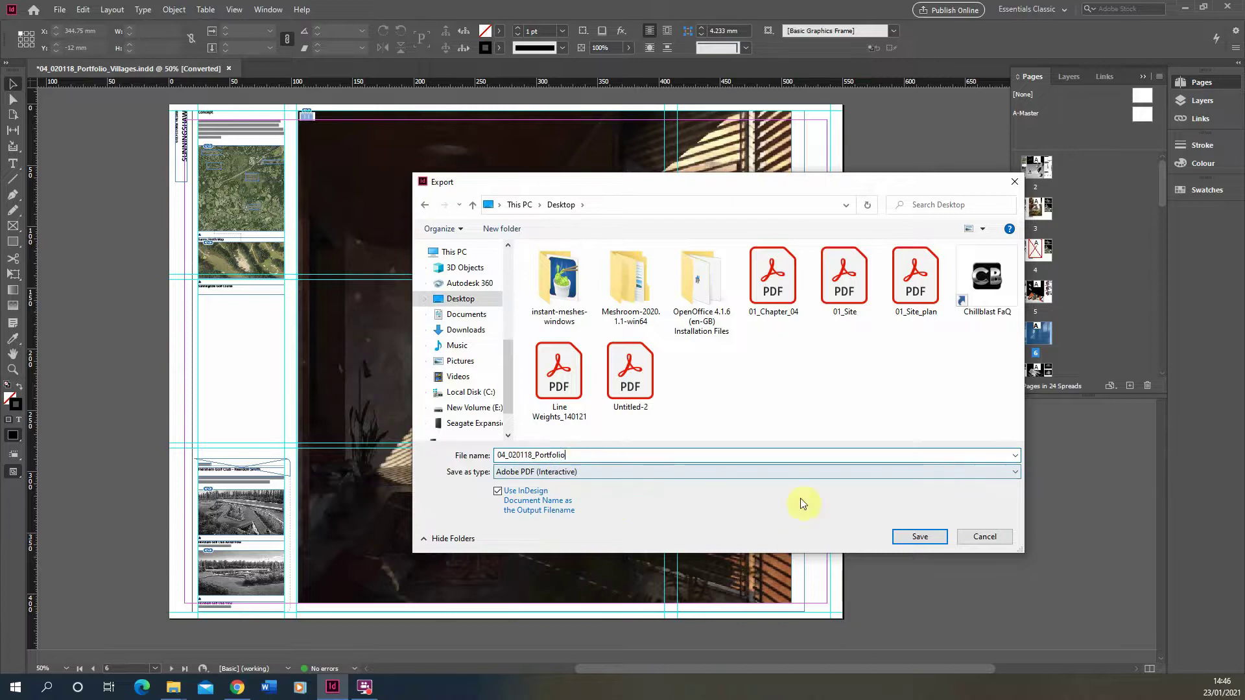
# - Export only page 6 as an interactive PDF and accept the CMYK conversion warning
pyautogui.click(920, 537)
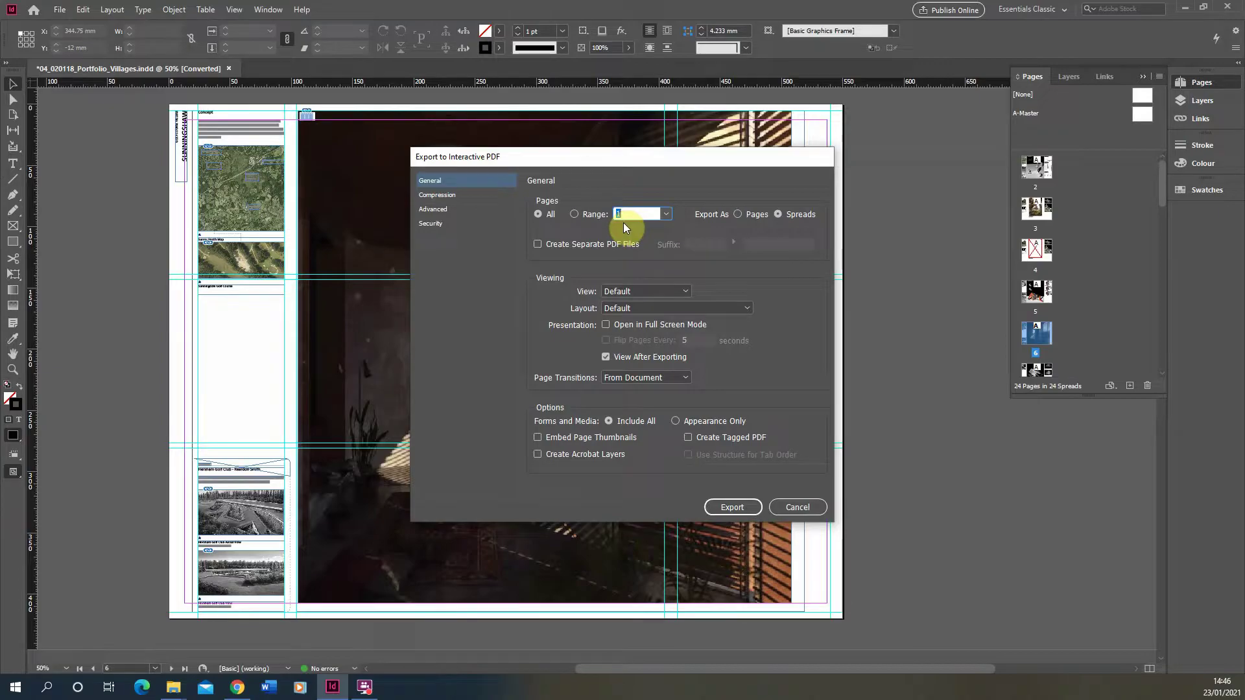
pyautogui.write('6')
pyautogui.click(742, 510)
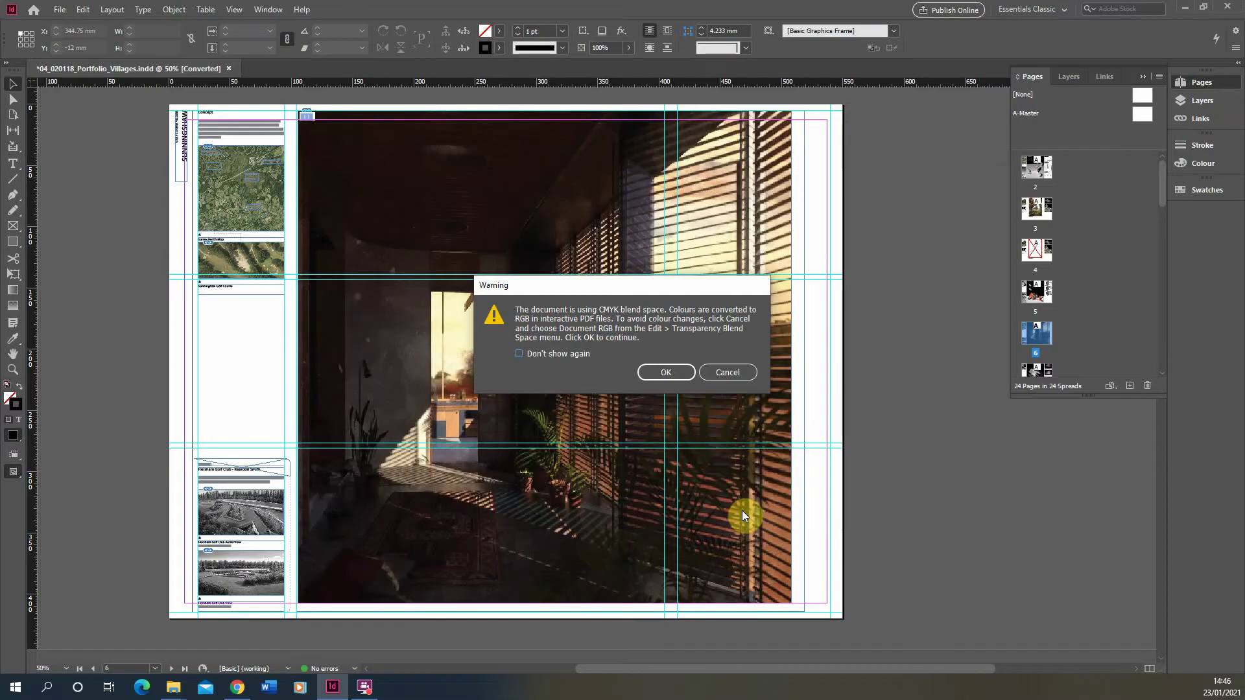
pyautogui.click(666, 373)
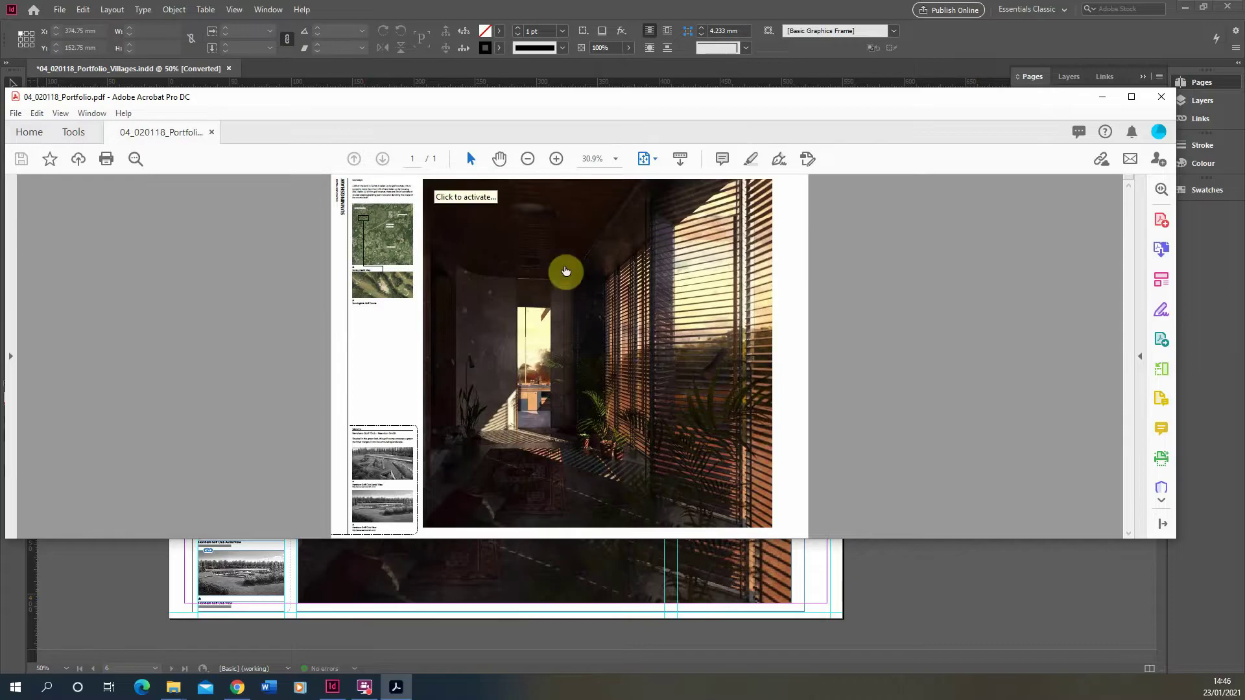
# - Always trust 04_020118_Portfolio.pdf in Acrobat so the embedded Shutter House video can play
pyautogui.click(539, 262)
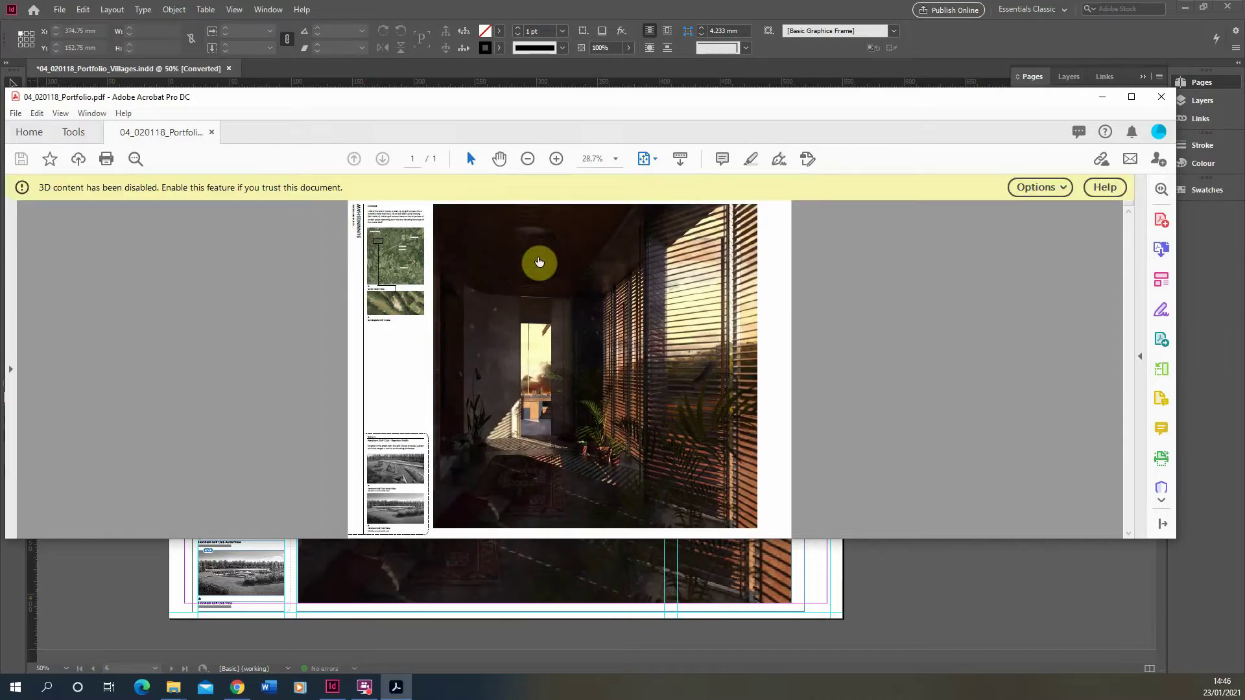
pyautogui.click(1040, 187)
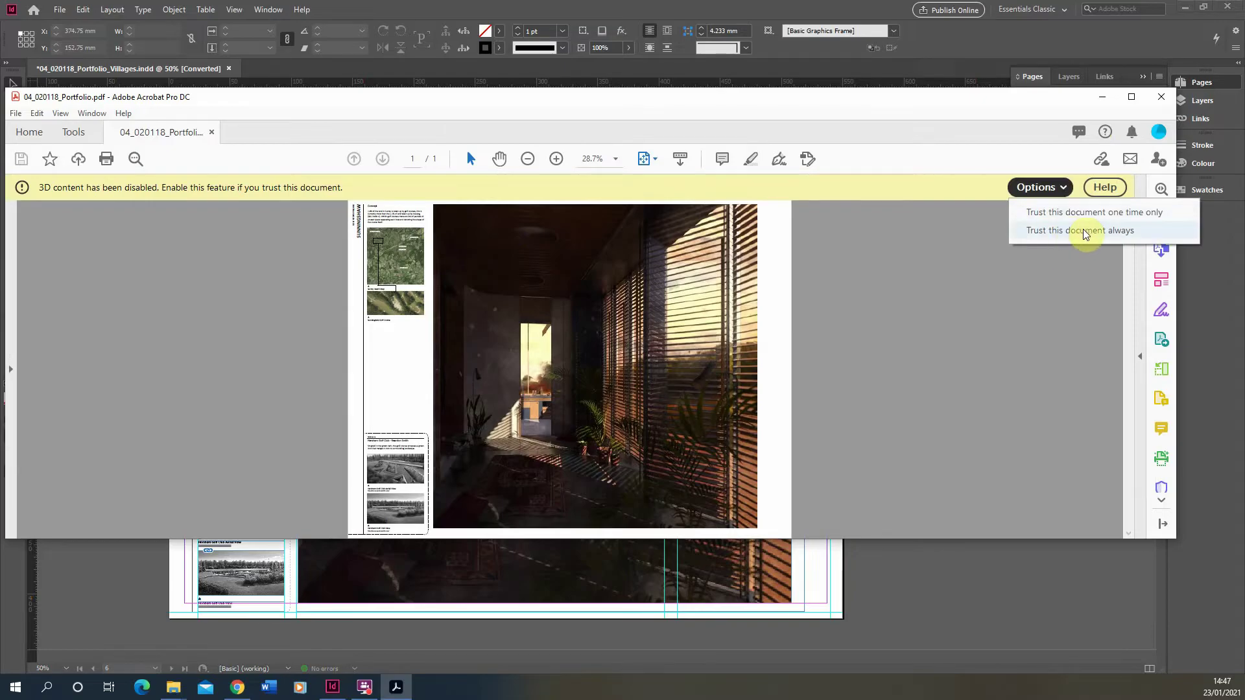
pyautogui.click(1074, 231)
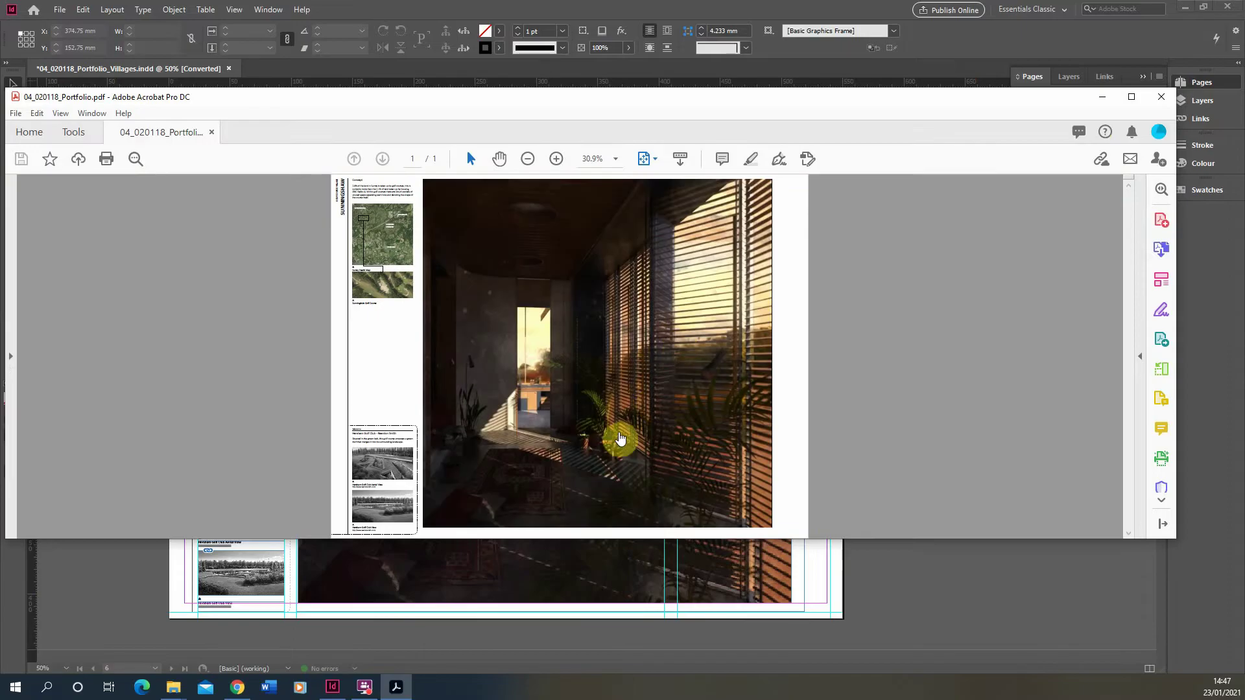